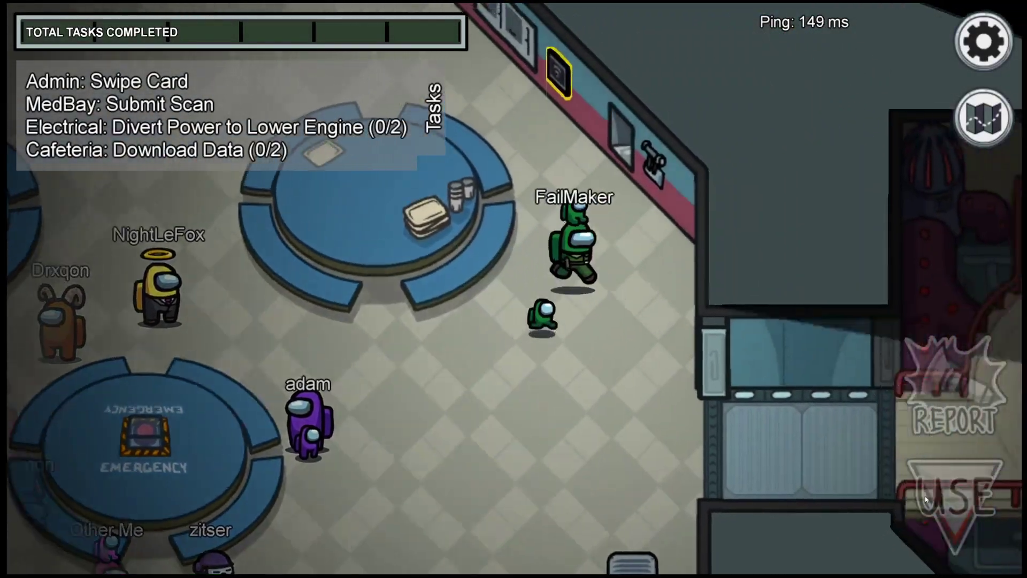
left_click(925, 496)
left_click(558, 359)
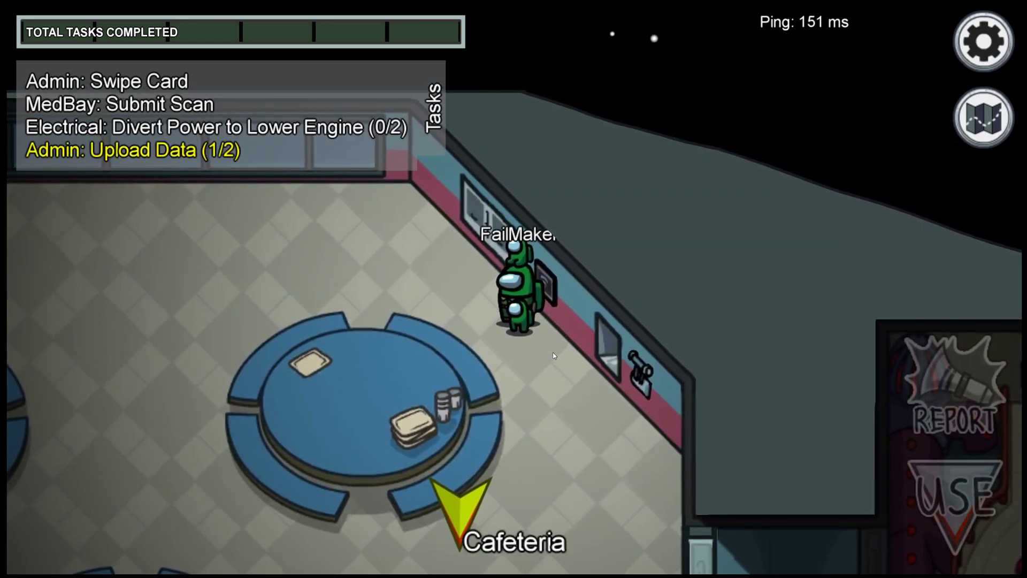
key("s")
key("s")
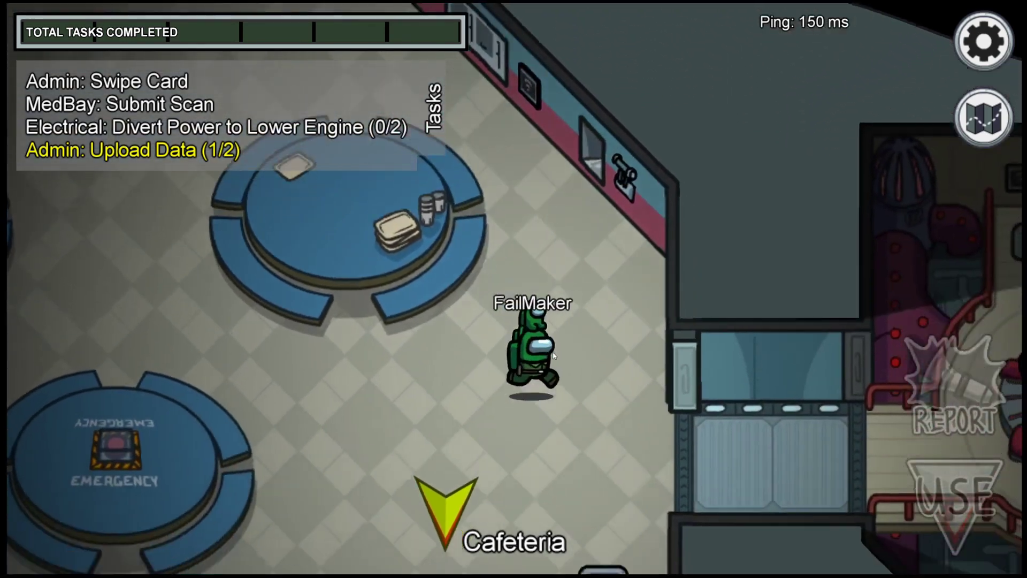
key("w")
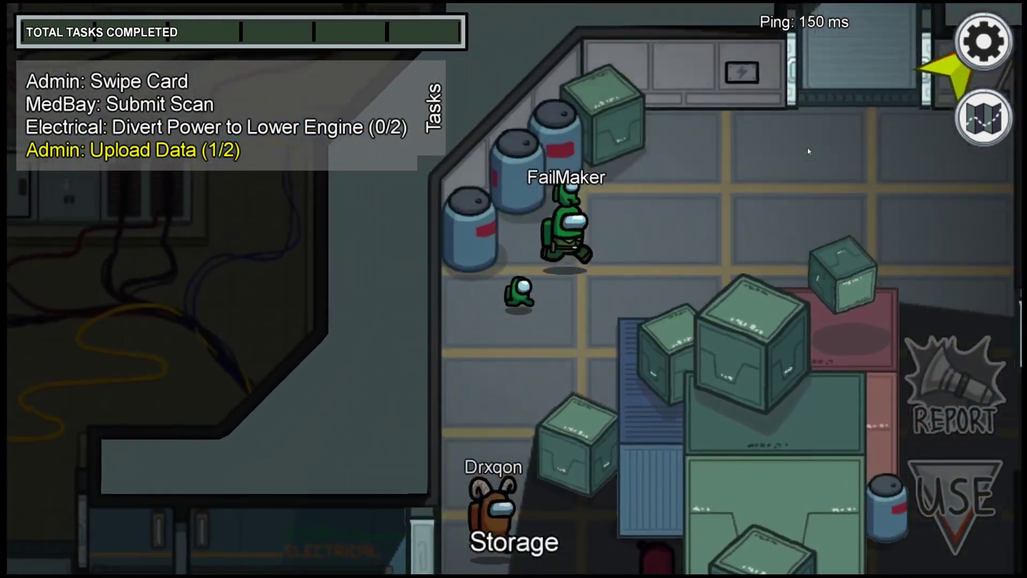
key("d")
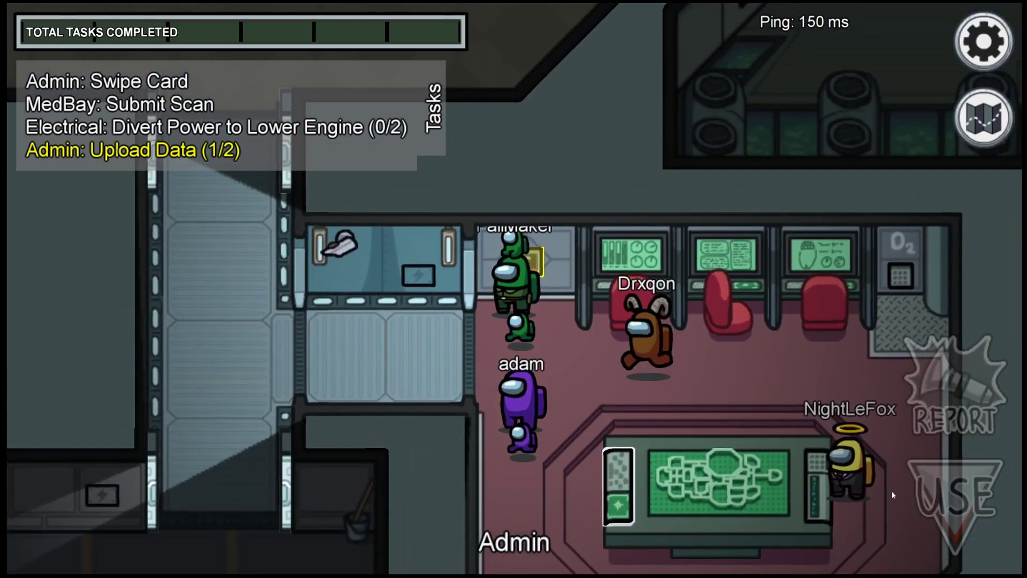
left_click(961, 553)
left_click(539, 353)
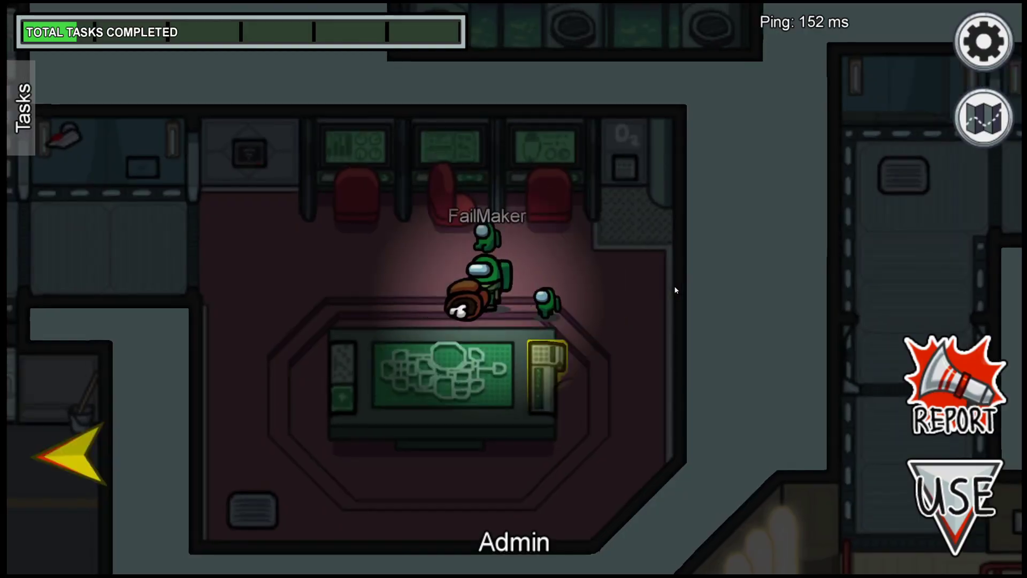
key("a")
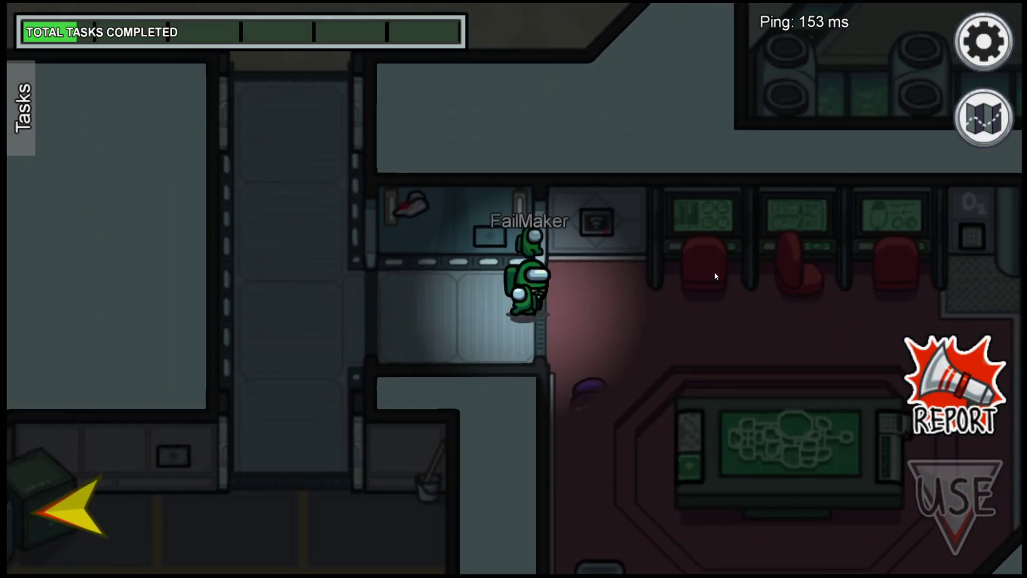
key("d")
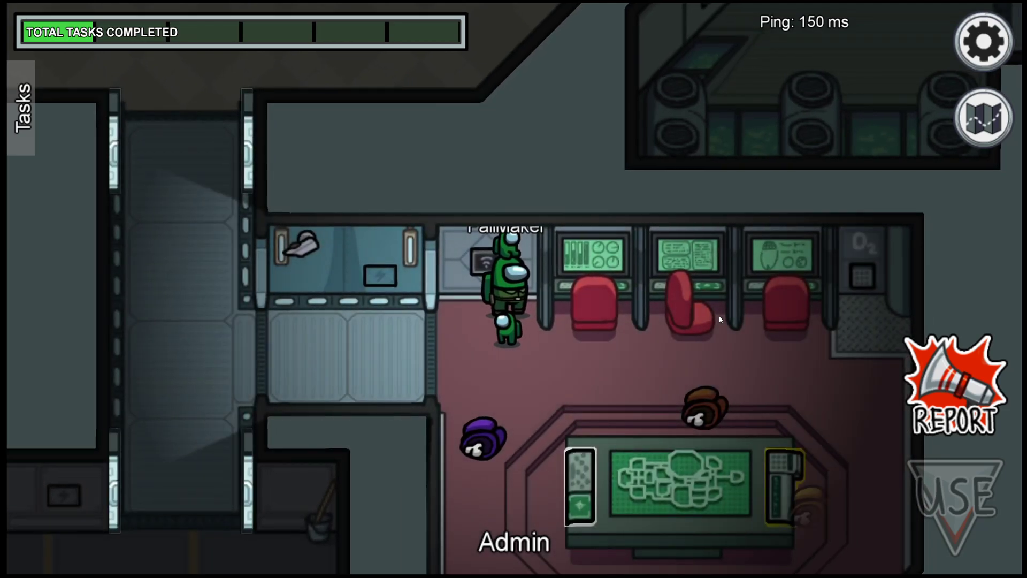
key("s")
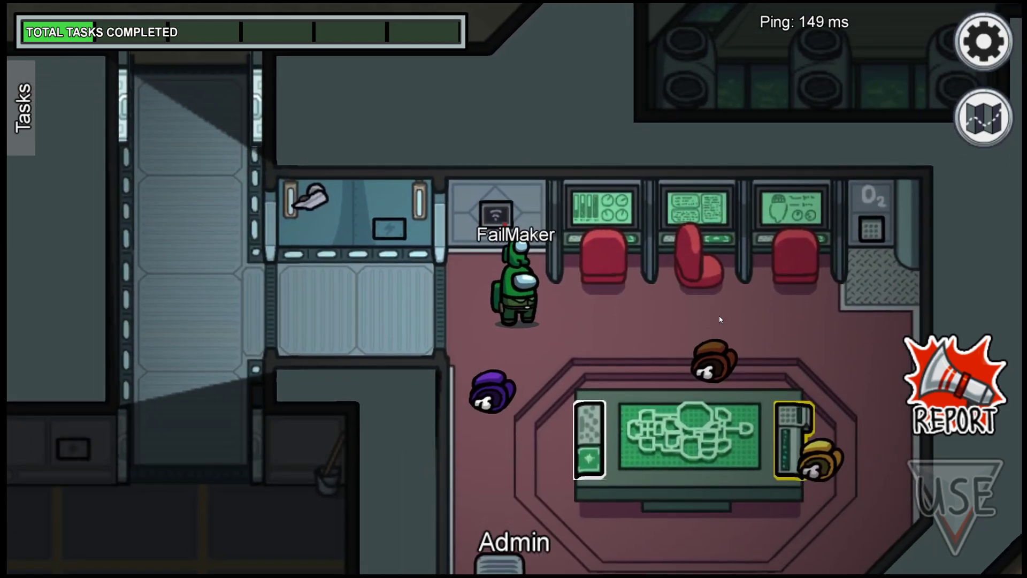
key("d")
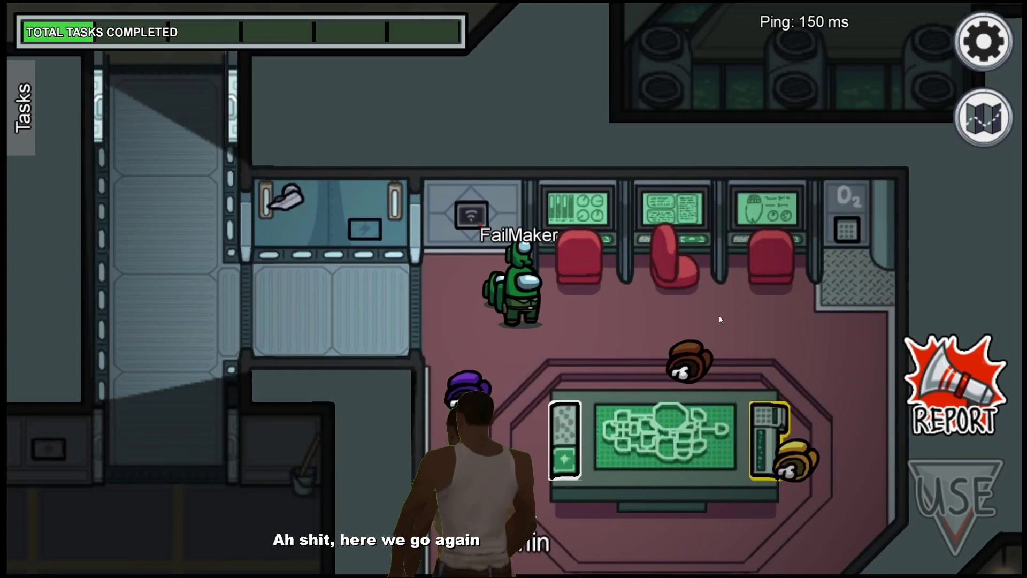